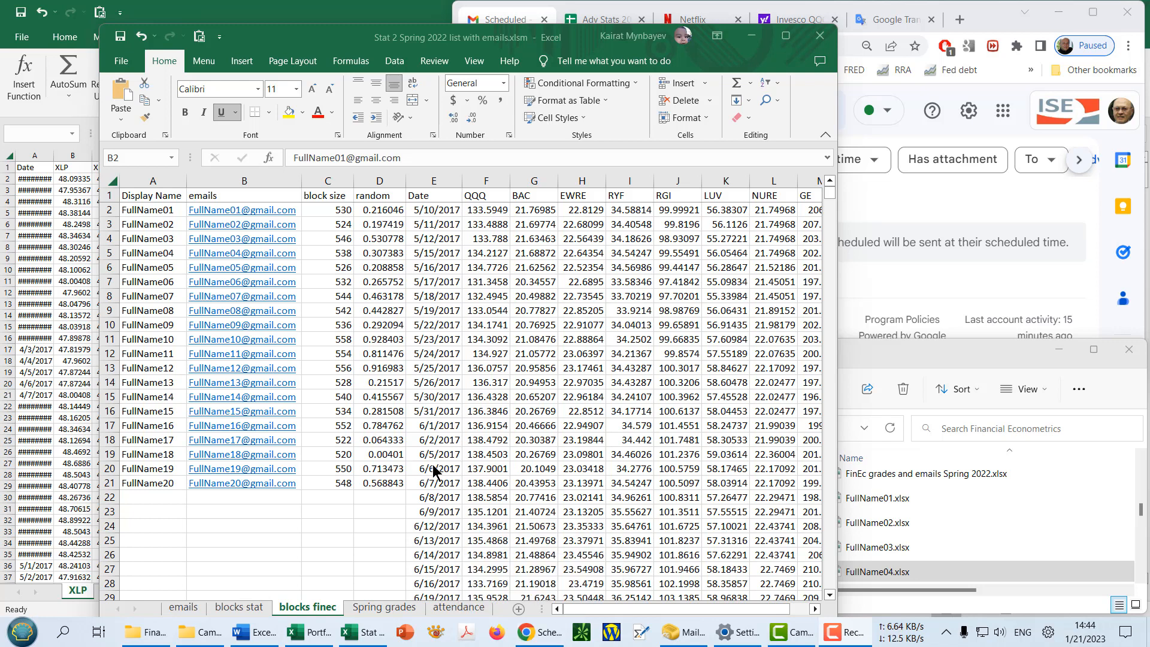
# Look up which app handles the MAILTO link type in the Windows default apps settings.
pyautogui.moveTo(735, 638)
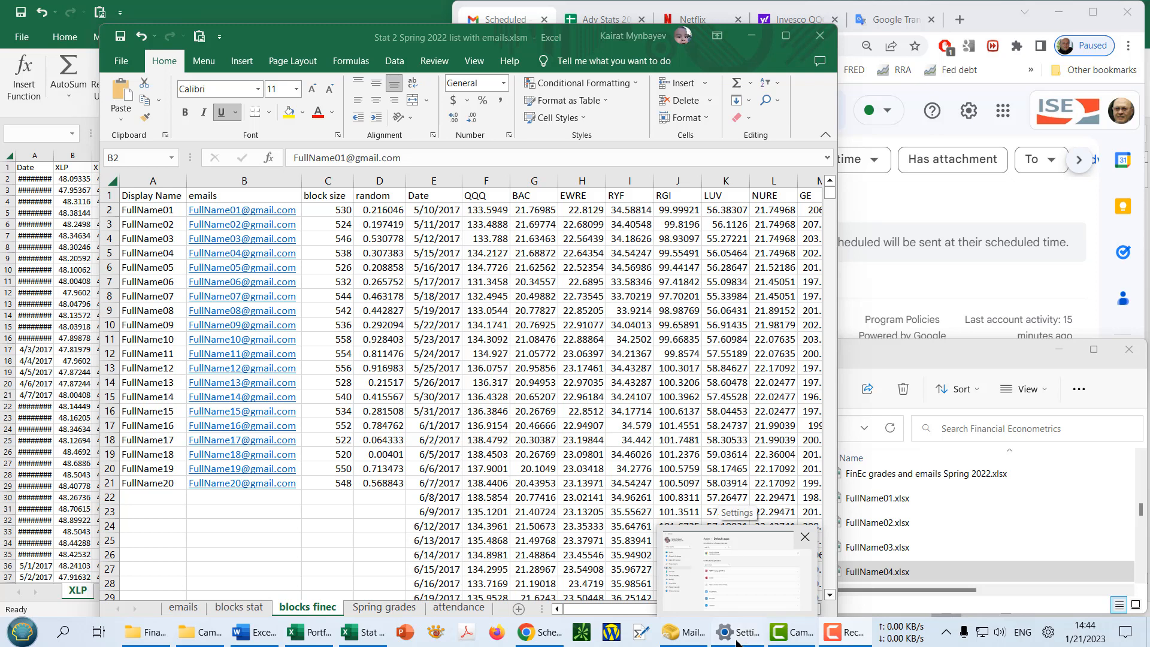
pyautogui.click(736, 638)
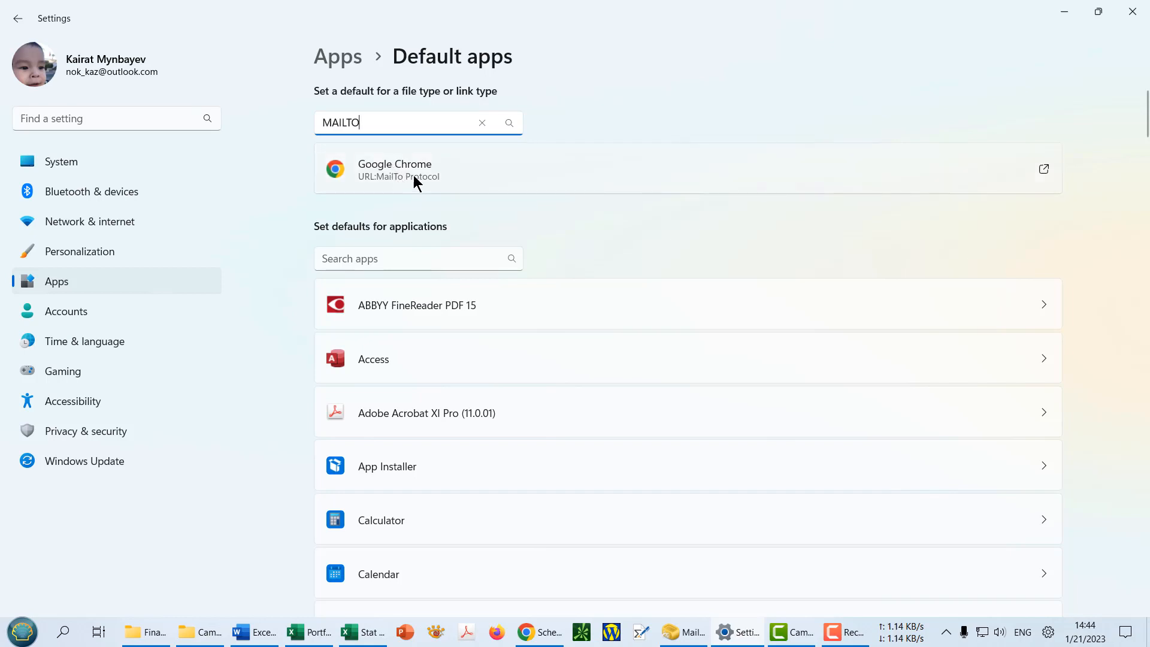
pyautogui.doubleClick(385, 123)
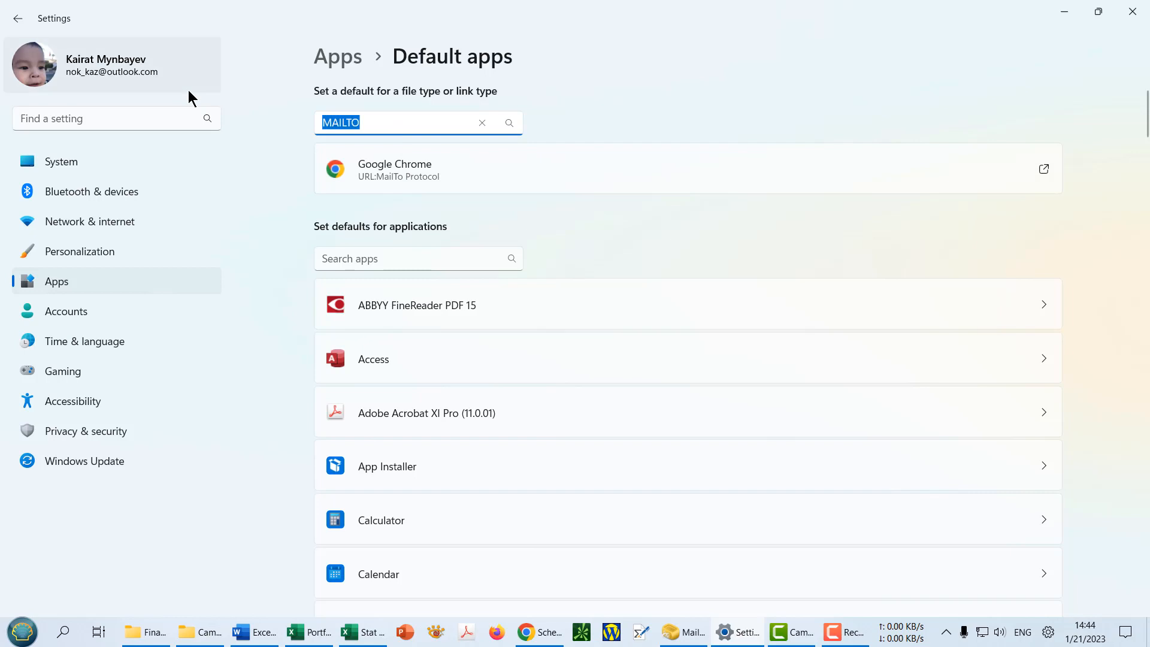
pyautogui.press('BackSpace')
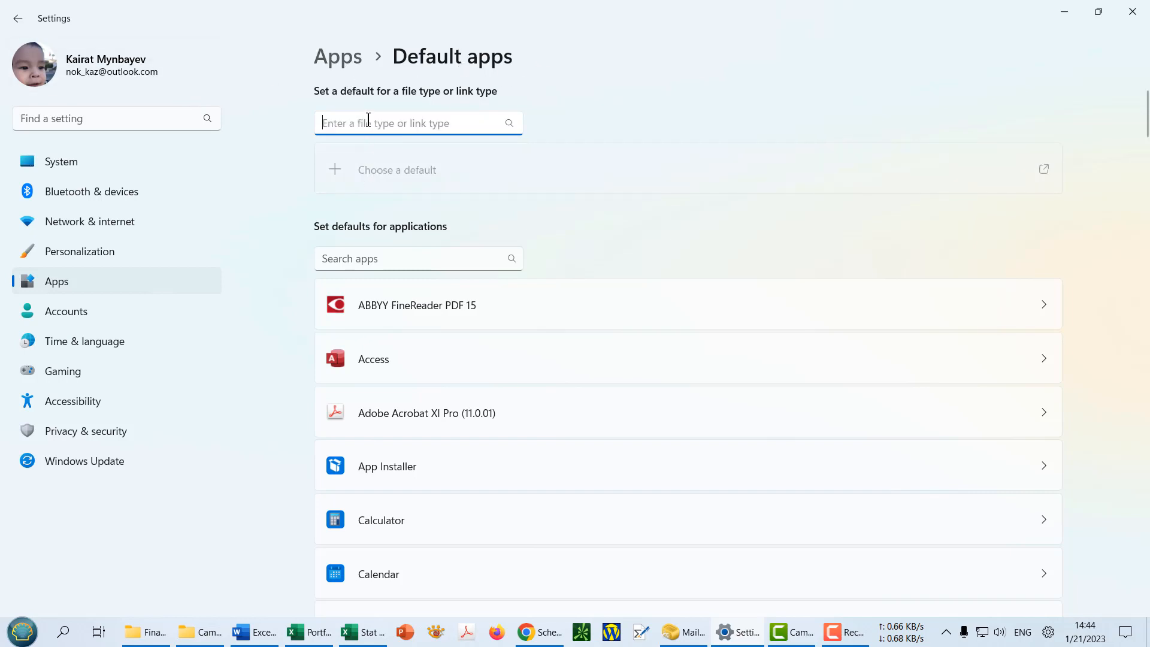
pyautogui.write('mailto')
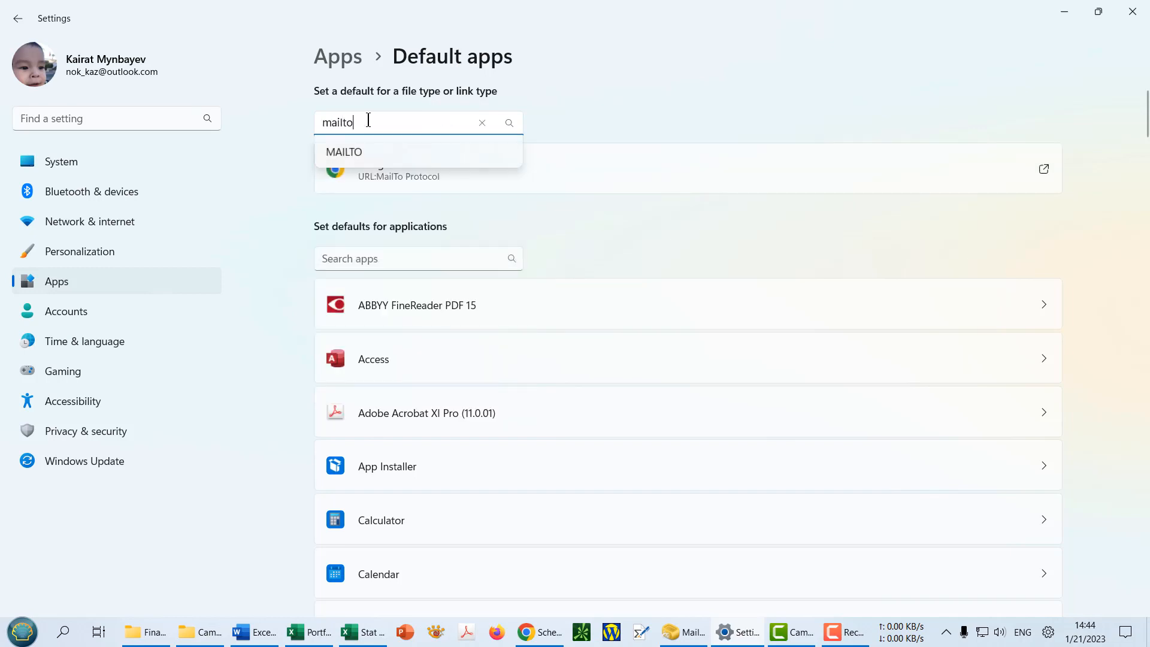
pyautogui.click(346, 149)
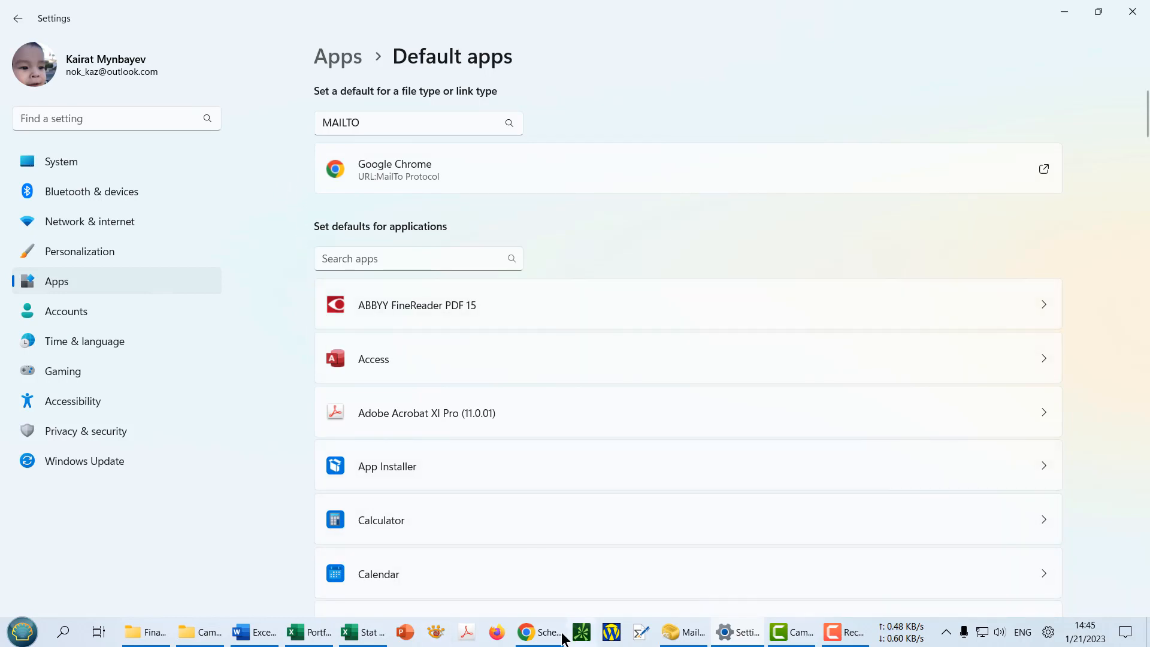
# Switch to the Stat 2 Spring 2022 workbook in Excel and start a Gmail message from the e-mail link in cell B2.
pyautogui.click(540, 638)
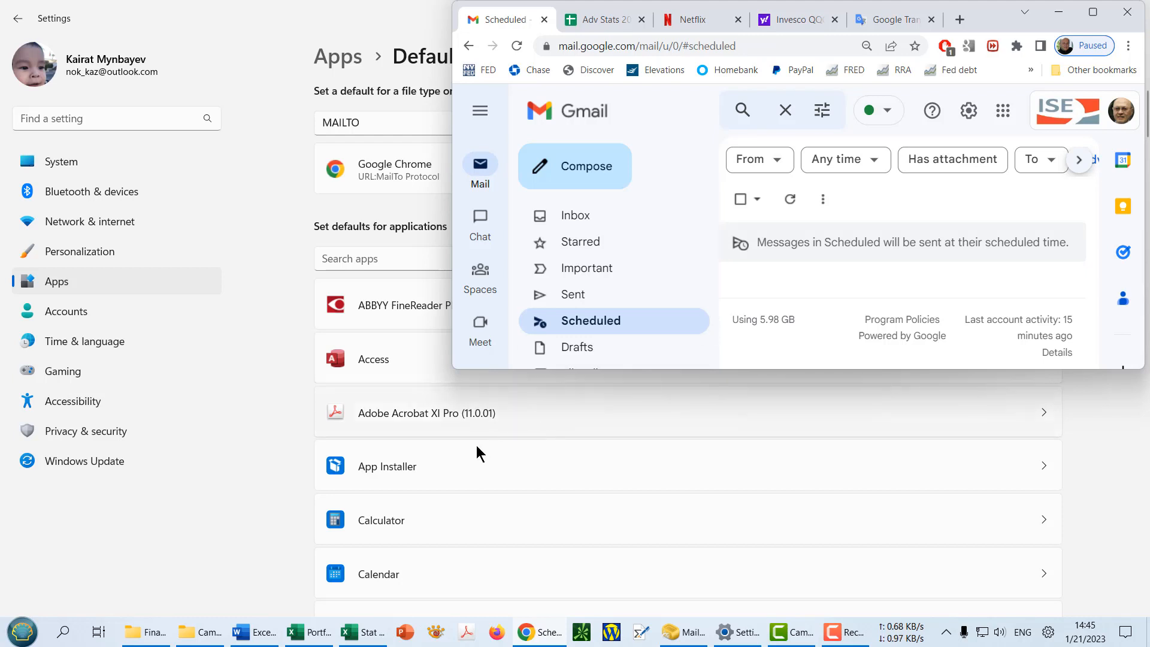
pyautogui.moveTo(330, 636)
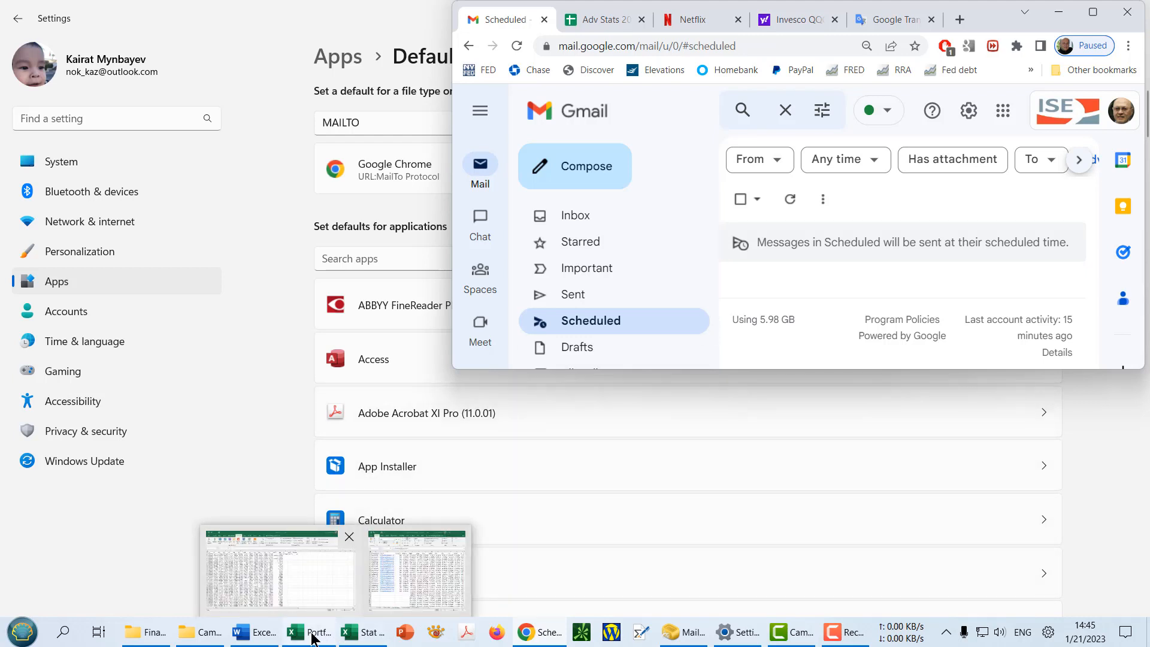
pyautogui.click(416, 572)
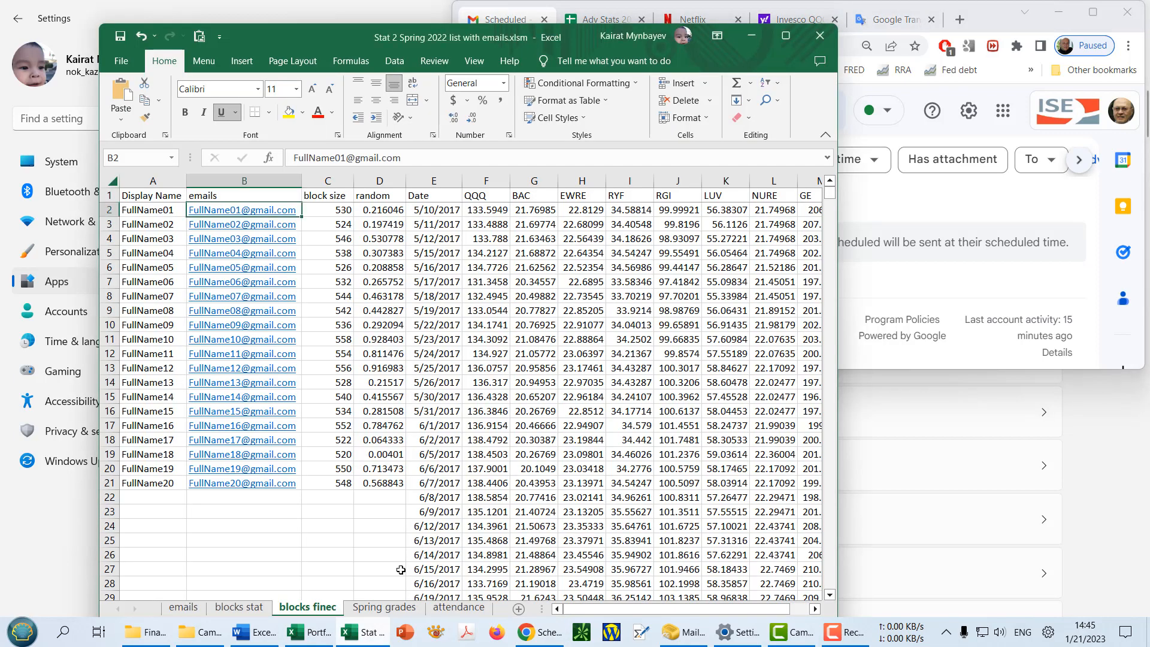
pyautogui.click(229, 211)
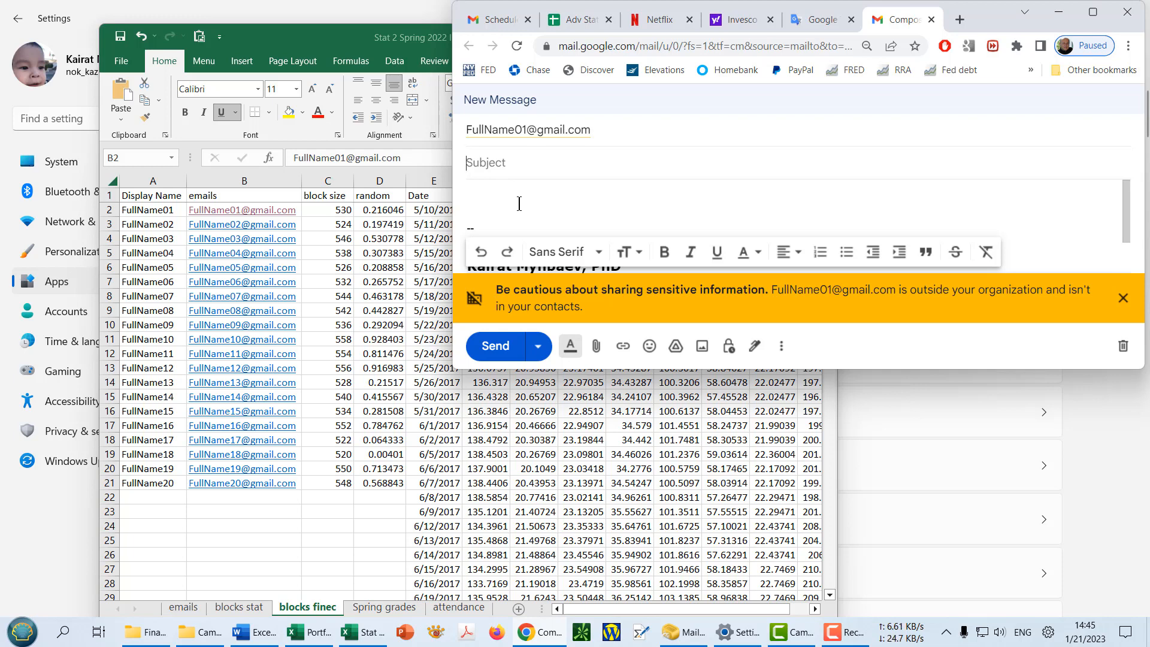
pyautogui.moveTo(495, 132)
# Attach FullName01.xlsx from the Financial Econometrics folder to the message and dismiss the sensitive-information warning.
pyautogui.click(157, 637)
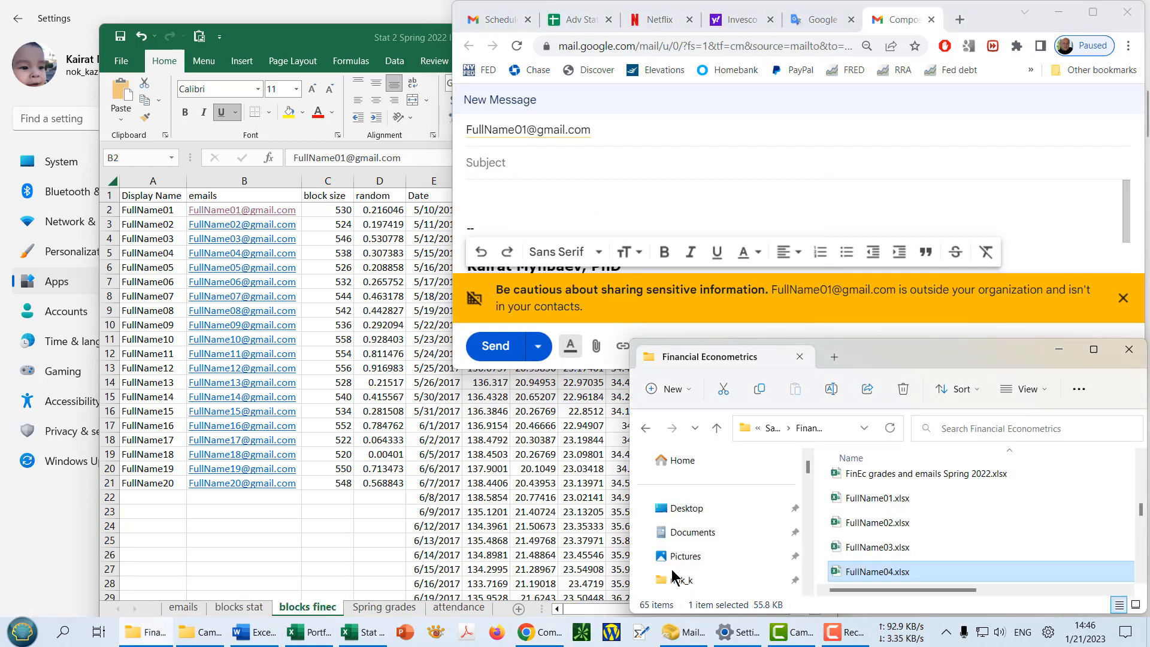
pyautogui.click(891, 501)
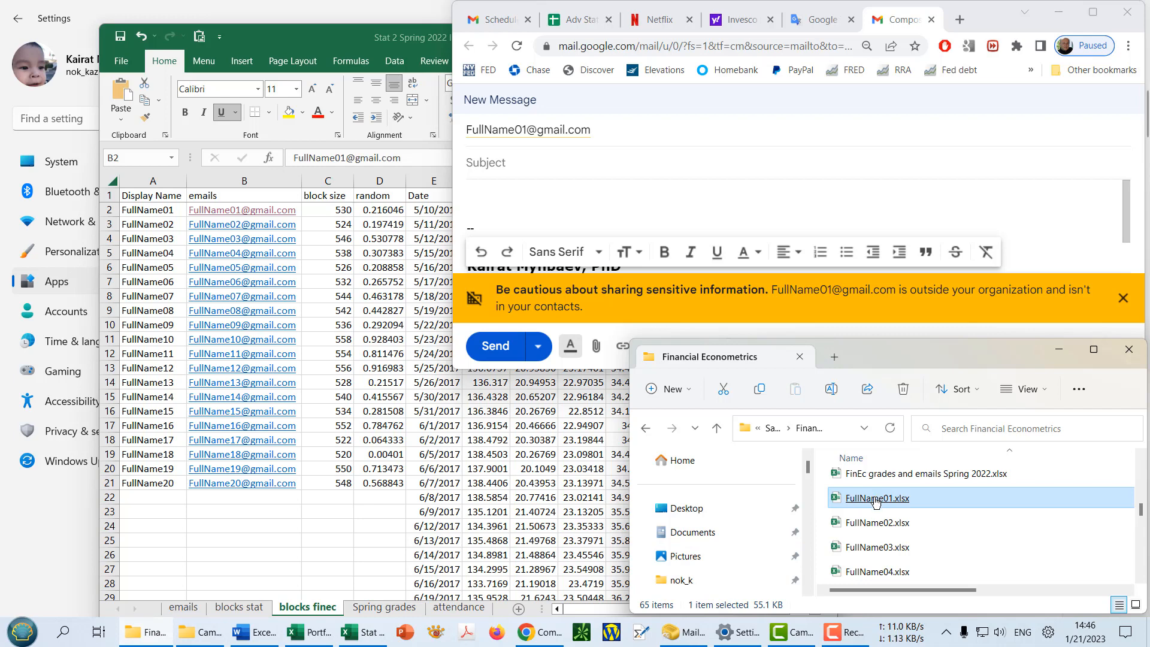
pyautogui.moveTo(876, 502); pyautogui.dragTo(598, 223)
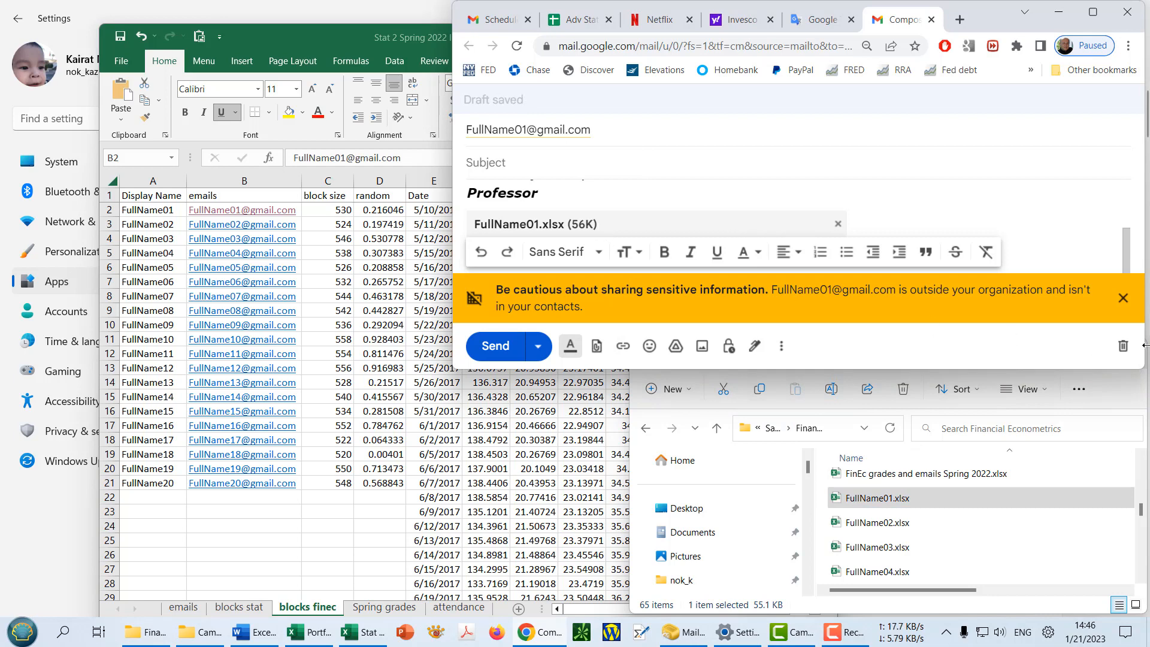
pyautogui.click(1124, 302)
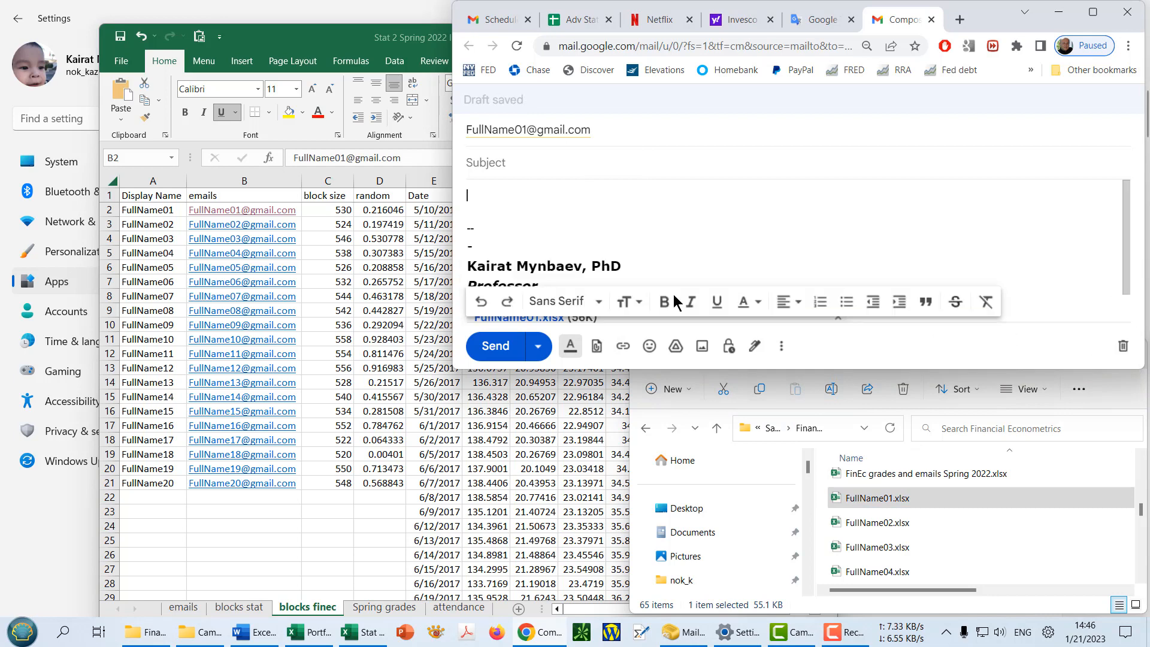
# Schedule the message with FullName01.xlsx to be sent on Jan 23, 2023 at 10:10 AM.
pyautogui.click(536, 351)
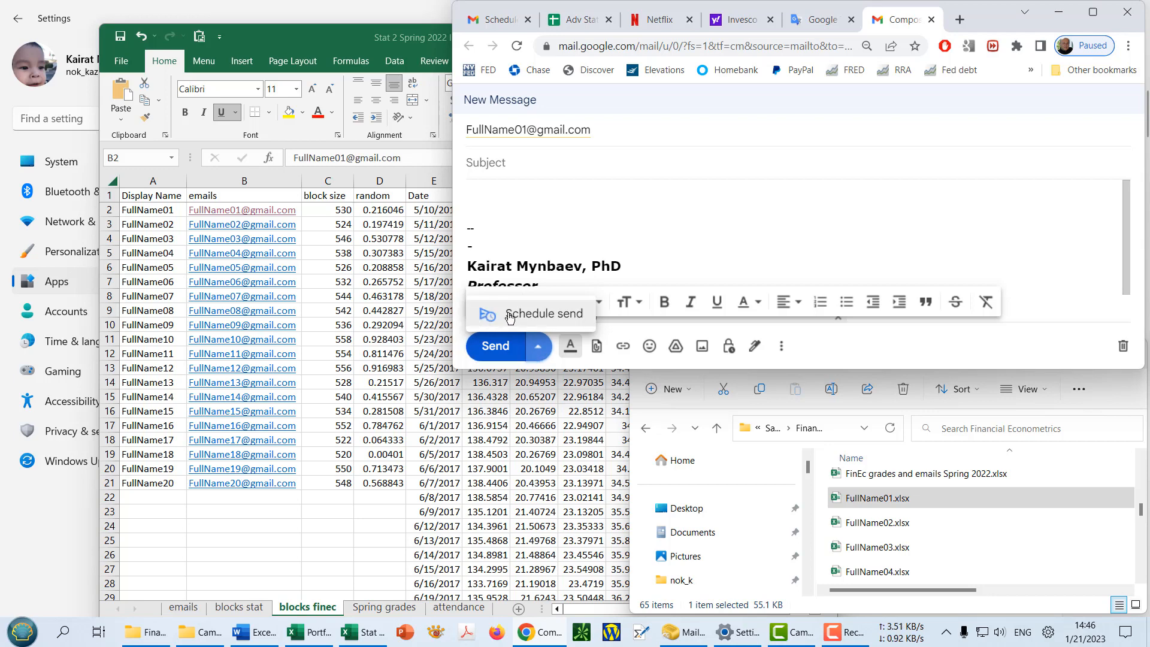
pyautogui.click(535, 316)
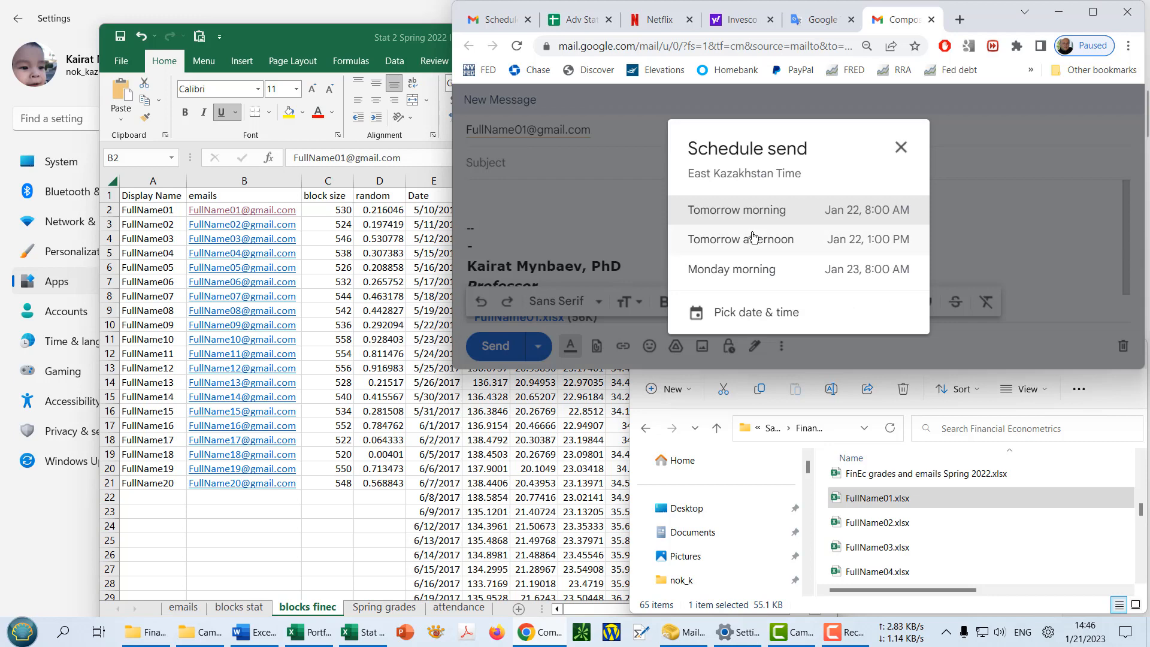
pyautogui.click(731, 313)
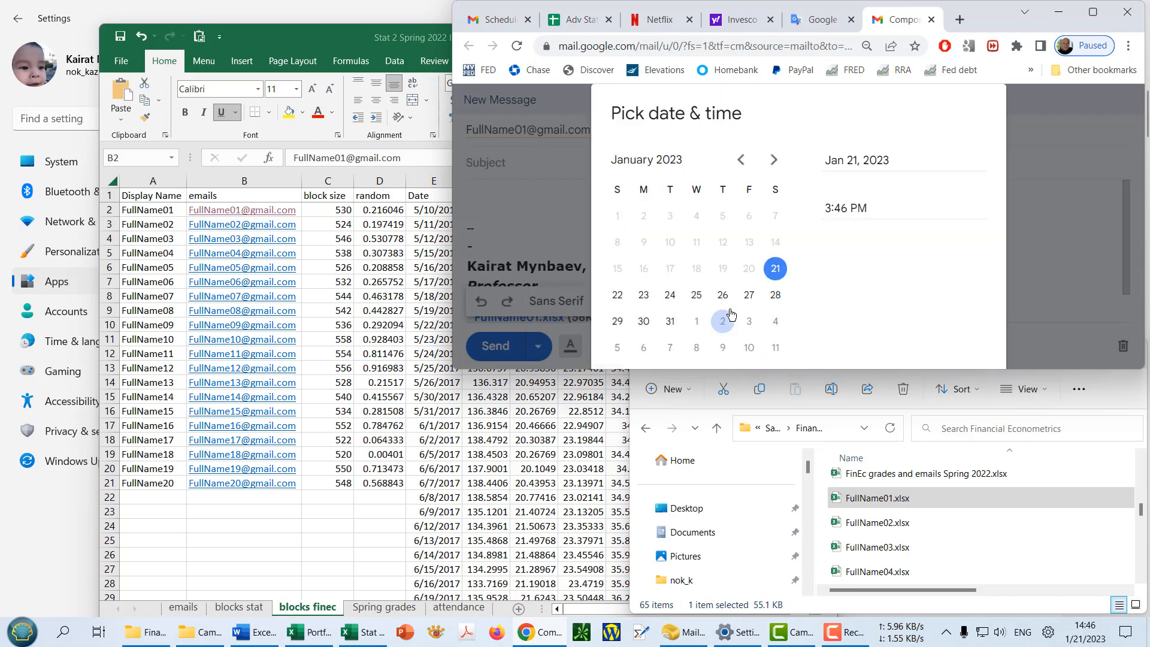
pyautogui.click(644, 295)
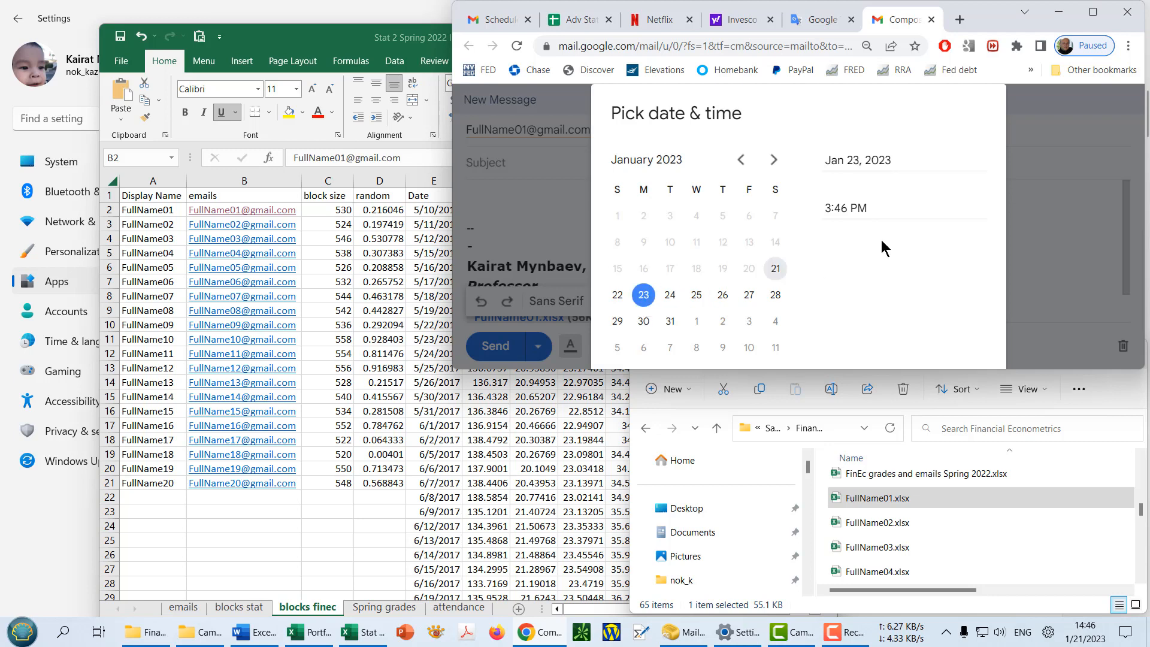
pyautogui.click(888, 210)
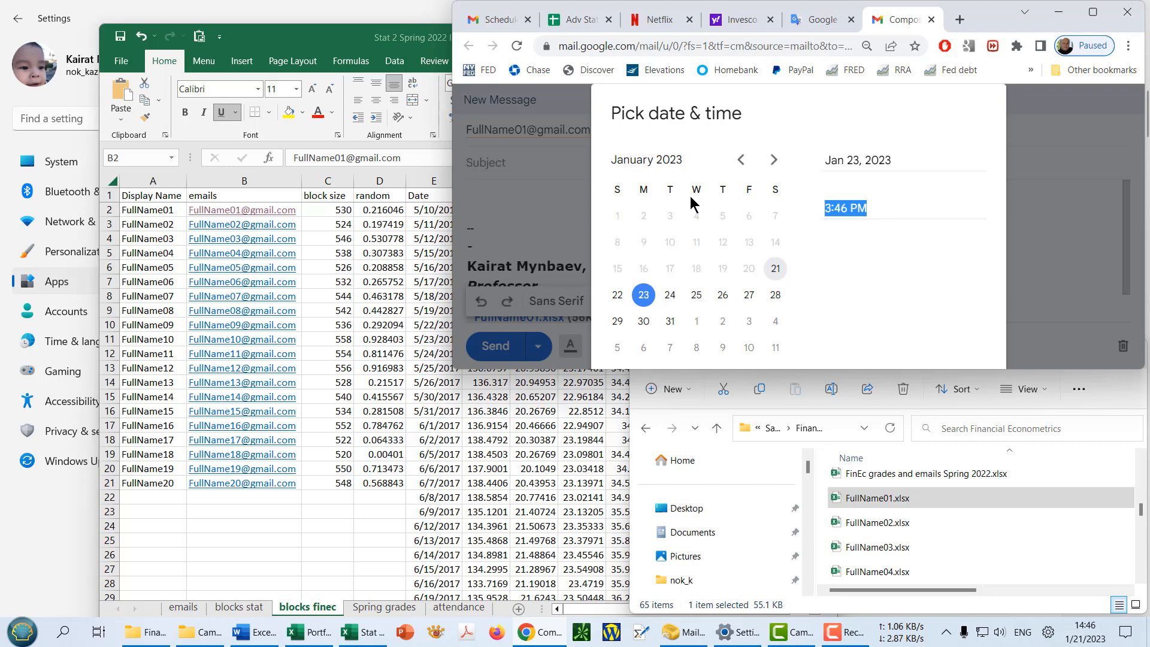
pyautogui.write('10:')
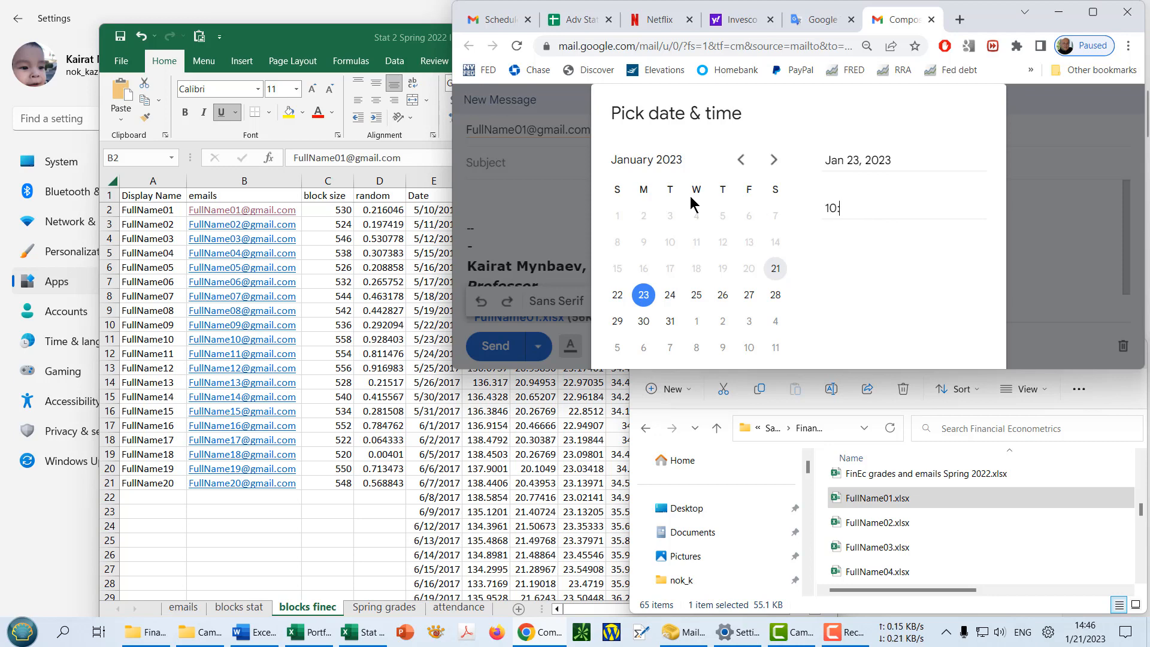
pyautogui.write('10 am')
pyautogui.press('Return')
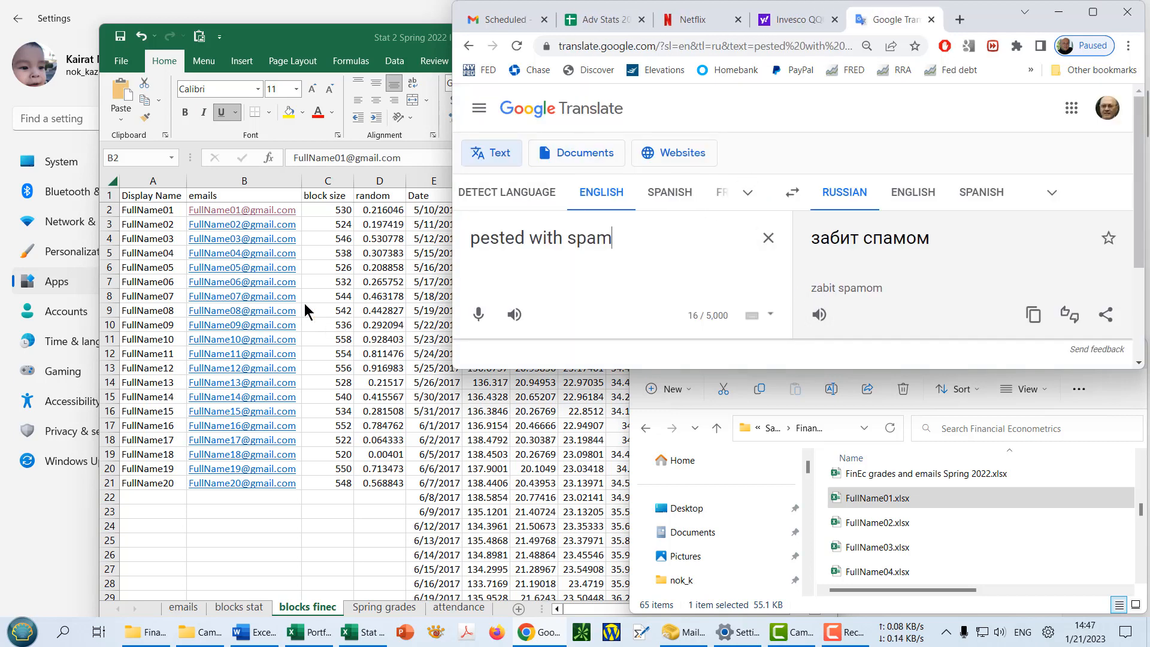
# Start a message from the e-mail link in cell B3 of the workbook and attach FullName02.xlsx to it.
pyautogui.click(271, 224)
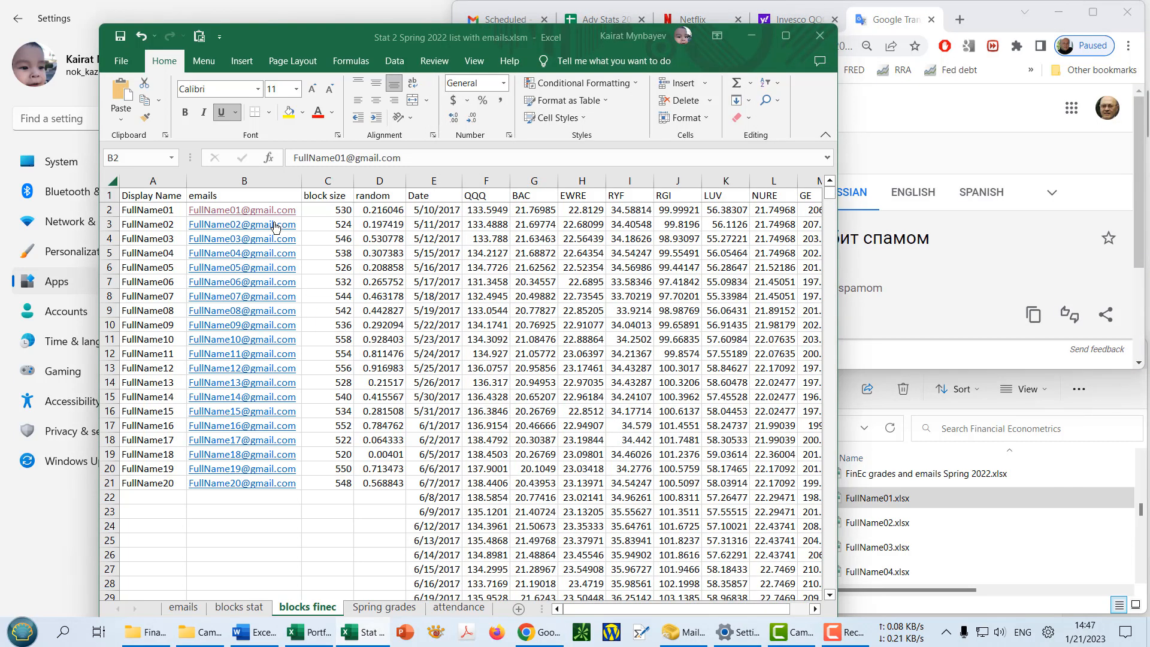
pyautogui.click(275, 225)
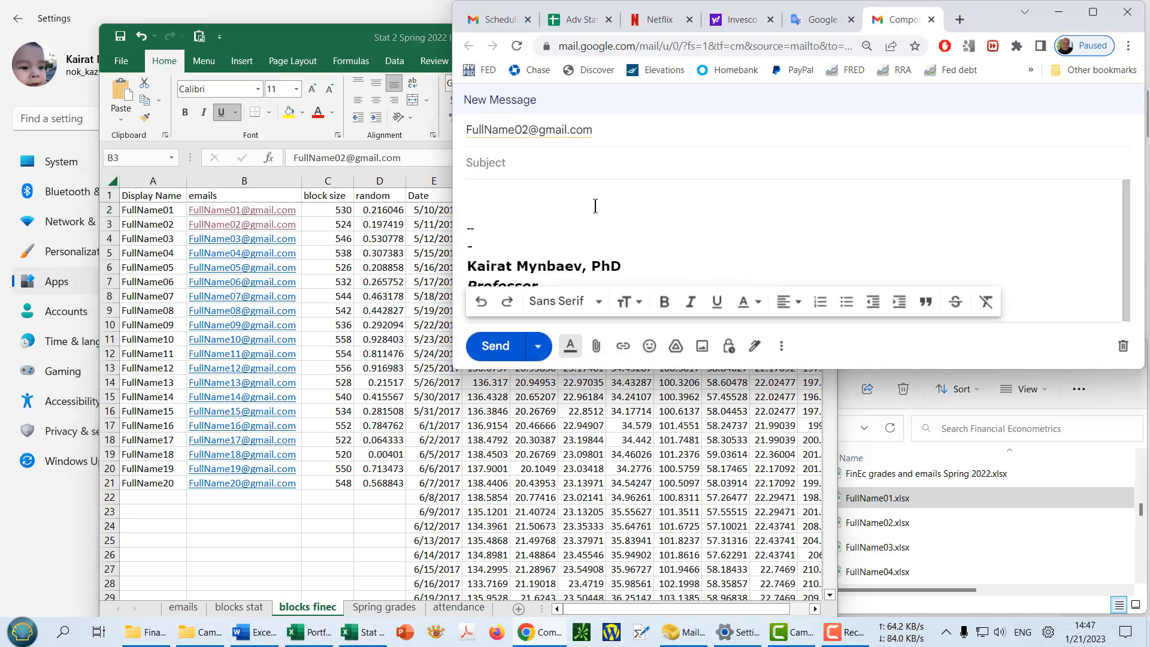
pyautogui.click(149, 632)
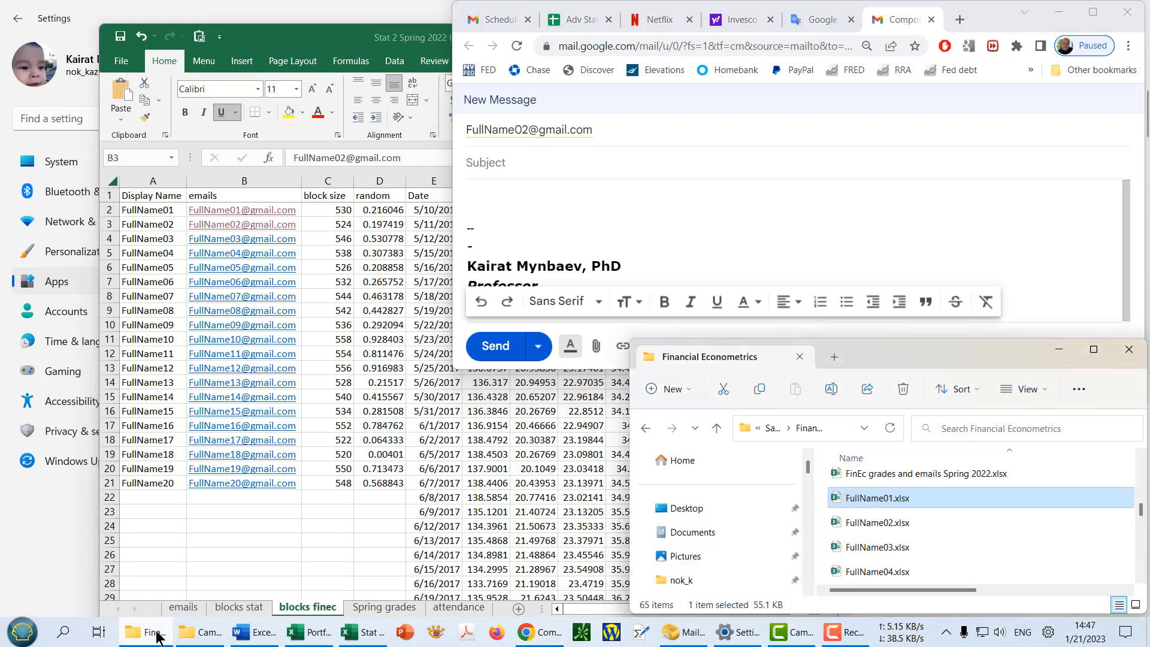
pyautogui.click(884, 525)
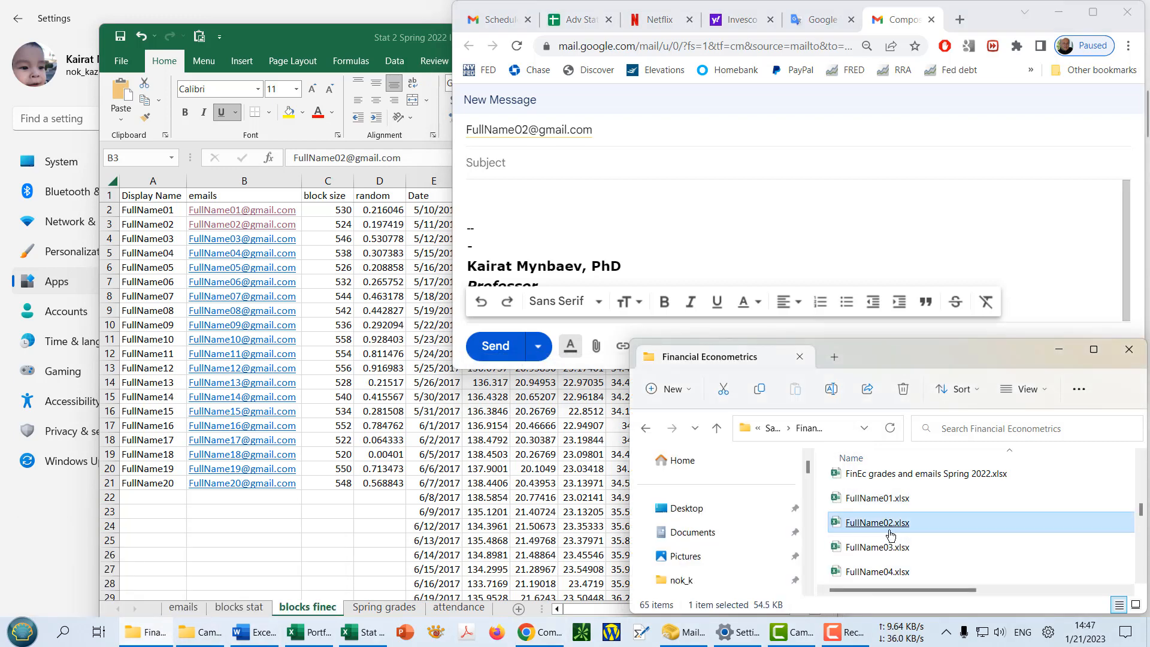
pyautogui.moveTo(884, 524); pyautogui.dragTo(735, 267)
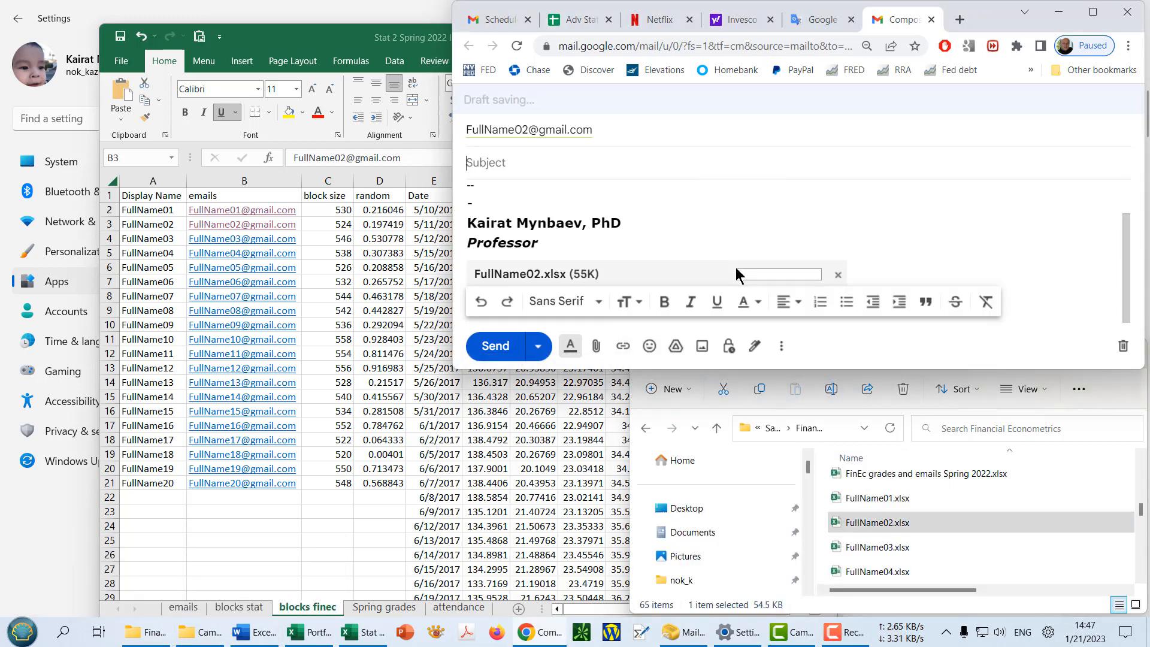
# Schedule the message with FullName02.xlsx for the last scheduled time, Mon, Jan 23, 10:10 AM.
pyautogui.click(538, 346)
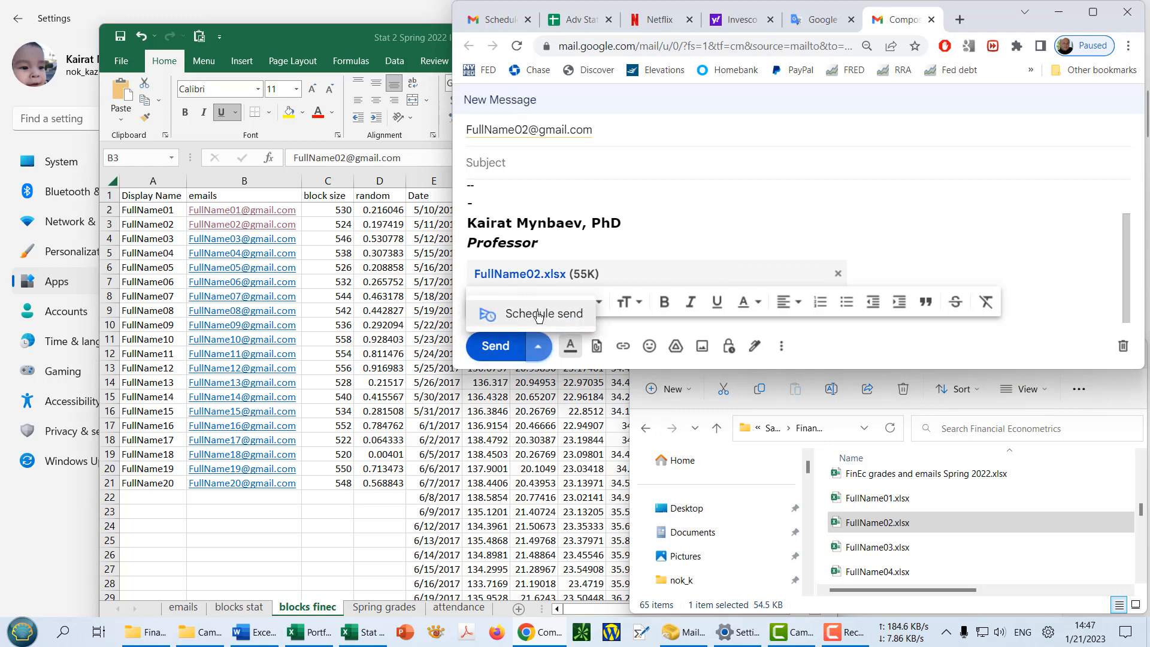
pyautogui.click(539, 314)
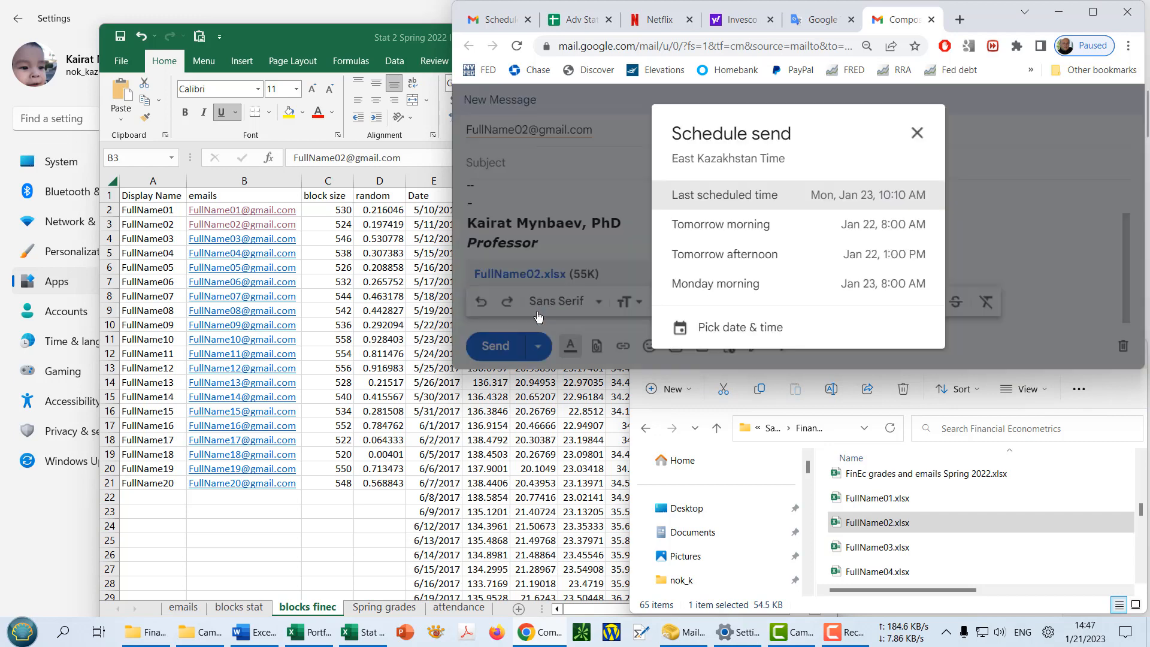
pyautogui.click(720, 198)
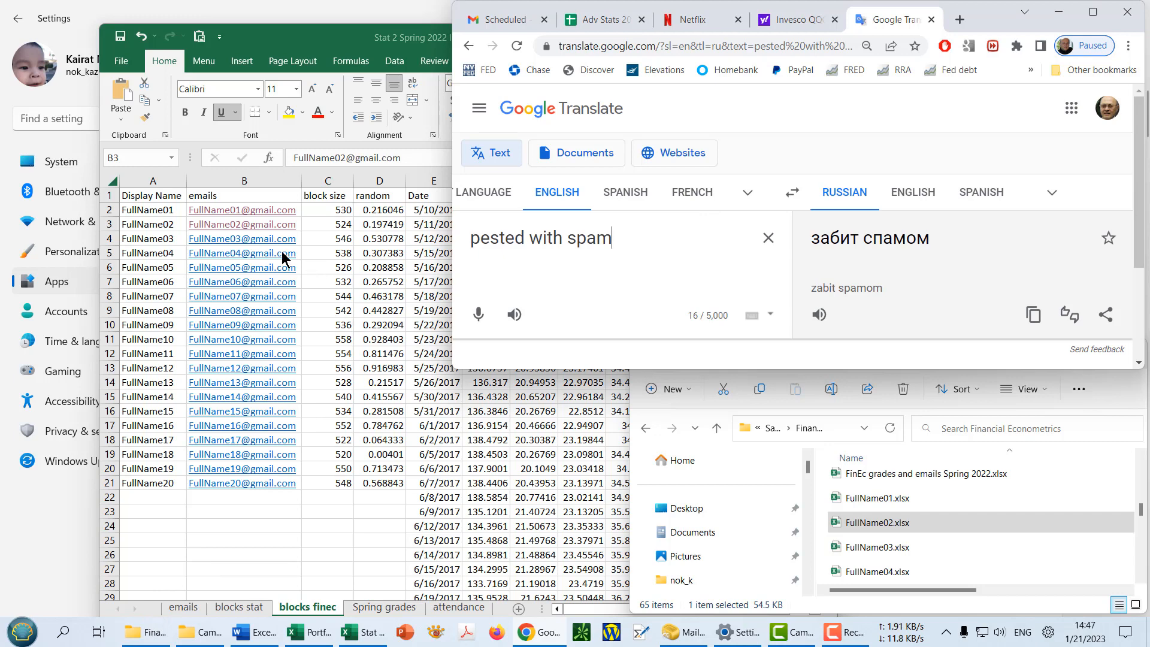
# Start a message from the e-mail link in cell B4 of the workbook and attach FullName03.xlsx to it.
pyautogui.click(252, 245)
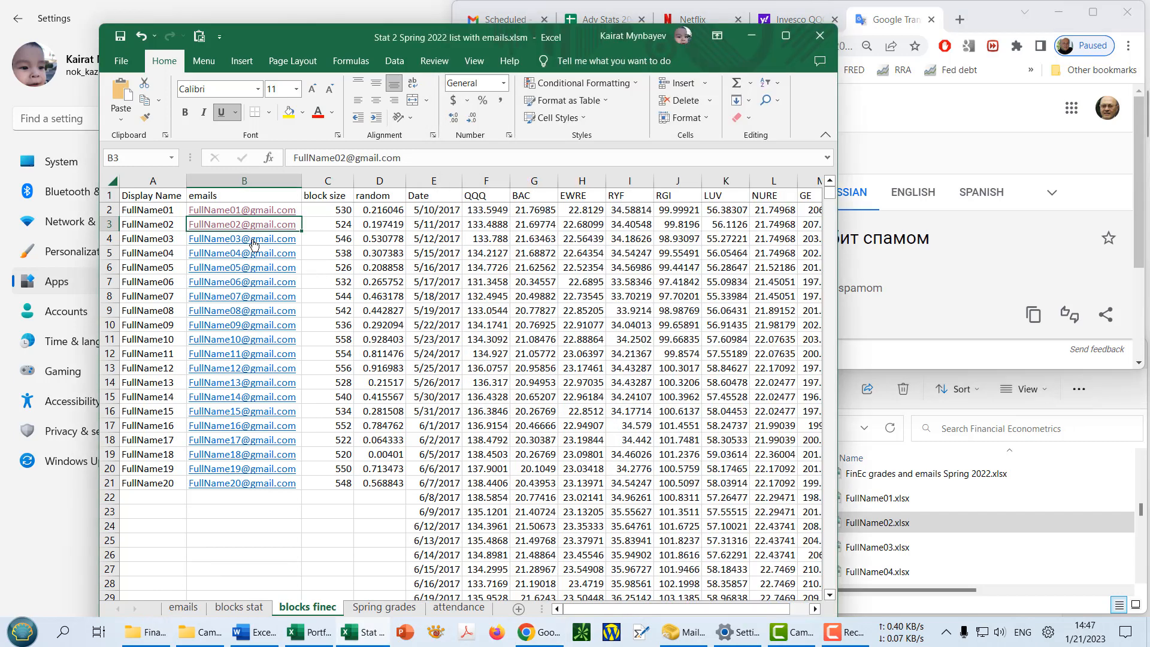
pyautogui.click(253, 244)
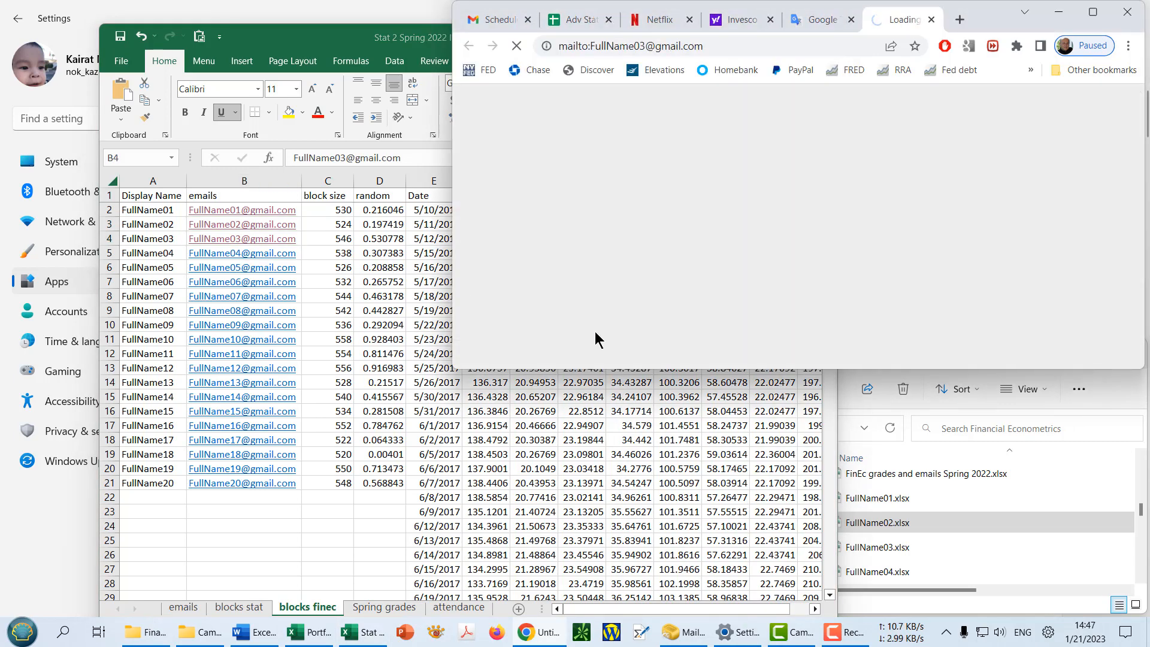
pyautogui.moveTo(159, 643)
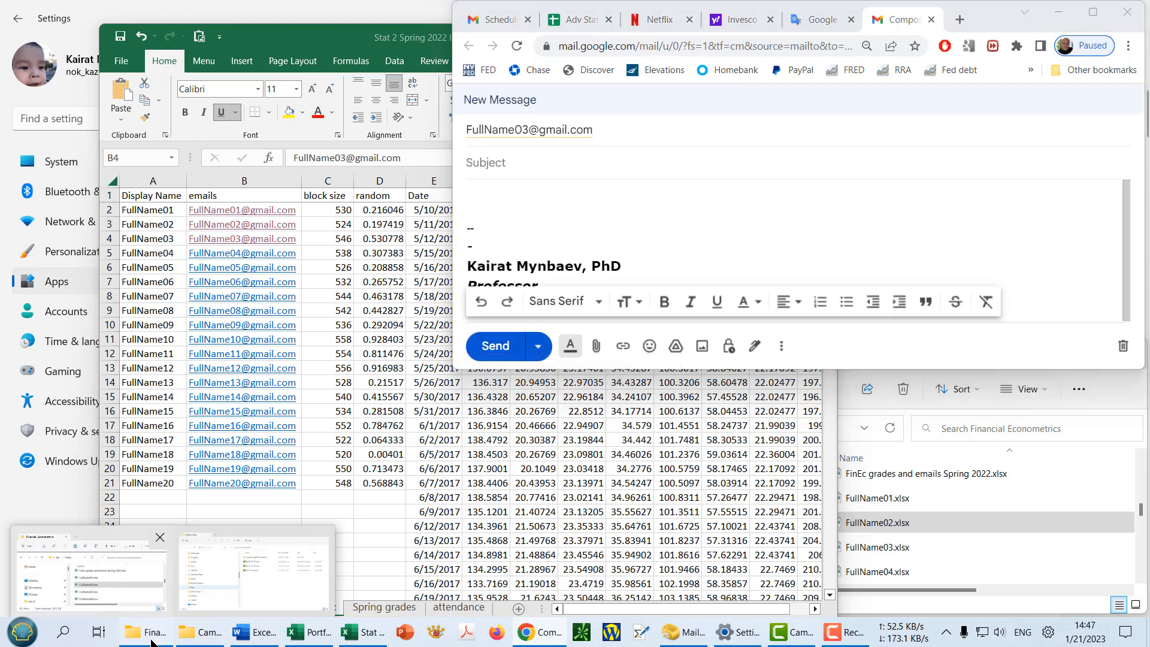
pyautogui.click(91, 572)
pyautogui.click(879, 547)
pyautogui.moveTo(880, 547); pyautogui.dragTo(704, 243)
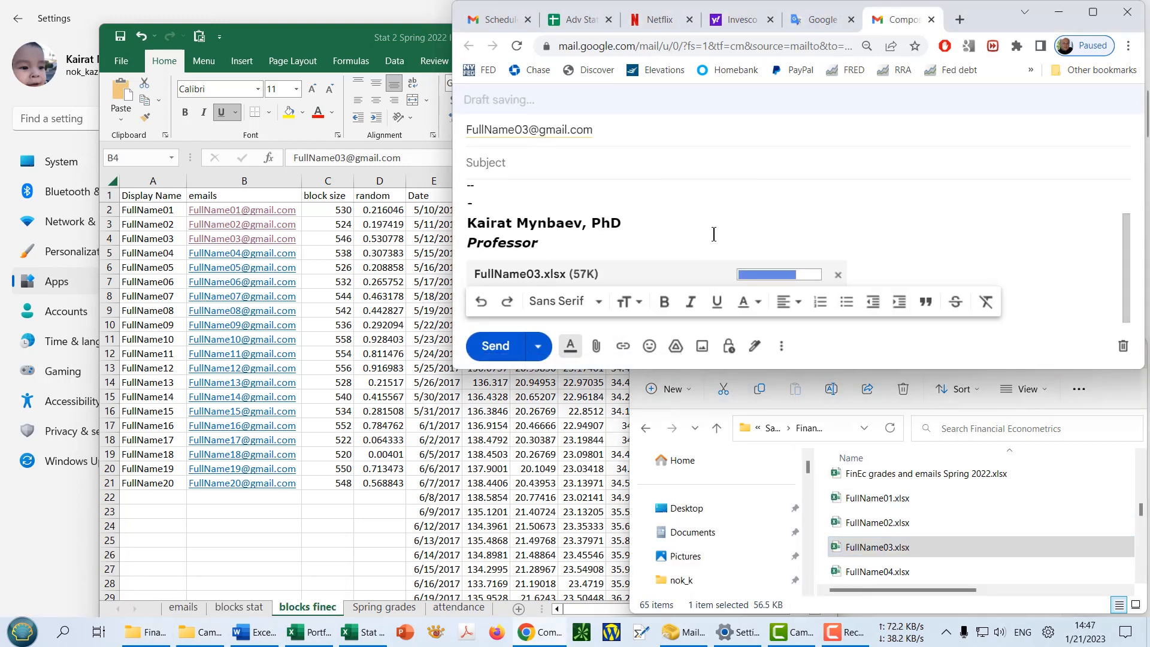
# Schedule the message with FullName03.xlsx for the last scheduled time, Mon, Jan 23, 10:10 AM.
pyautogui.click(537, 352)
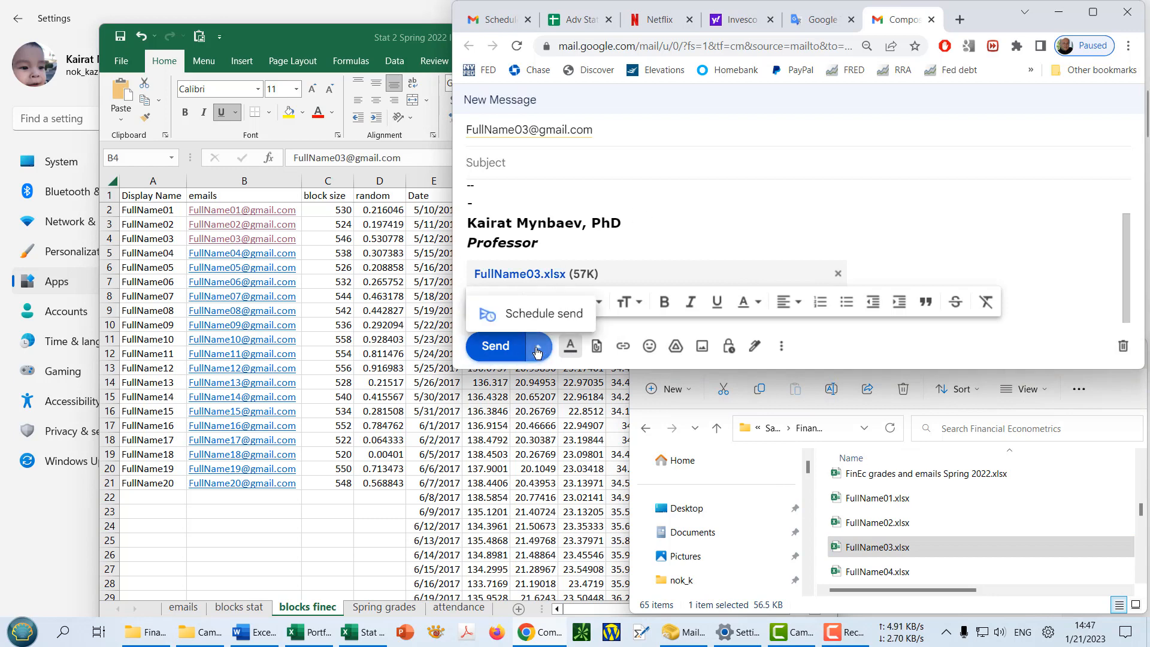
pyautogui.click(550, 322)
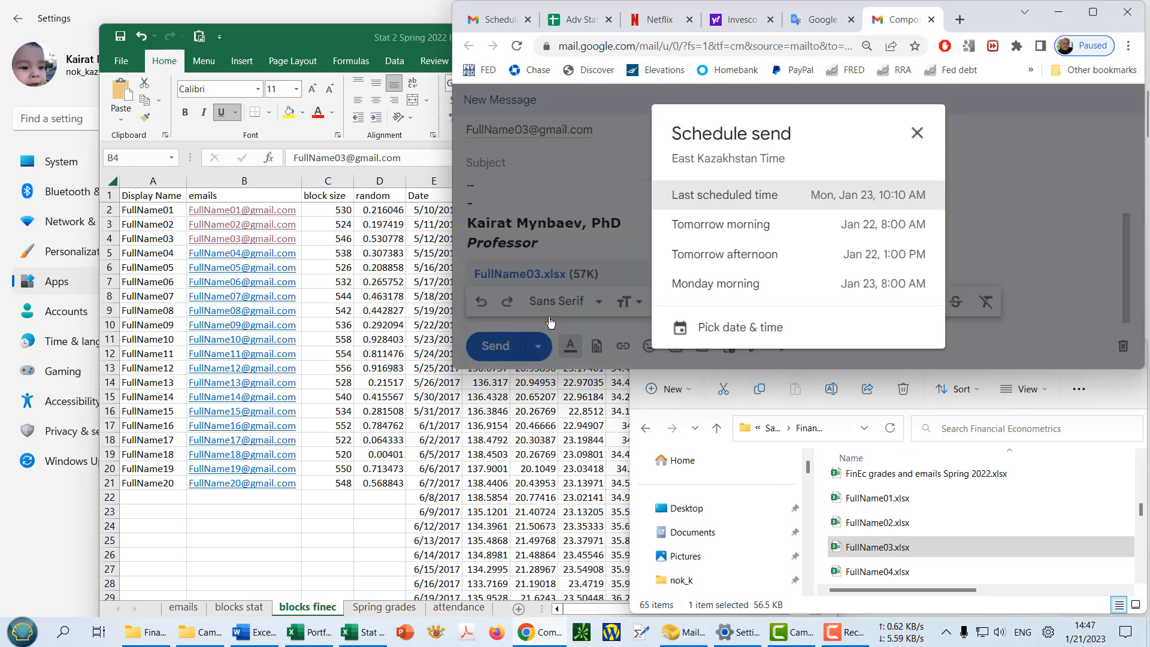
pyautogui.click(762, 195)
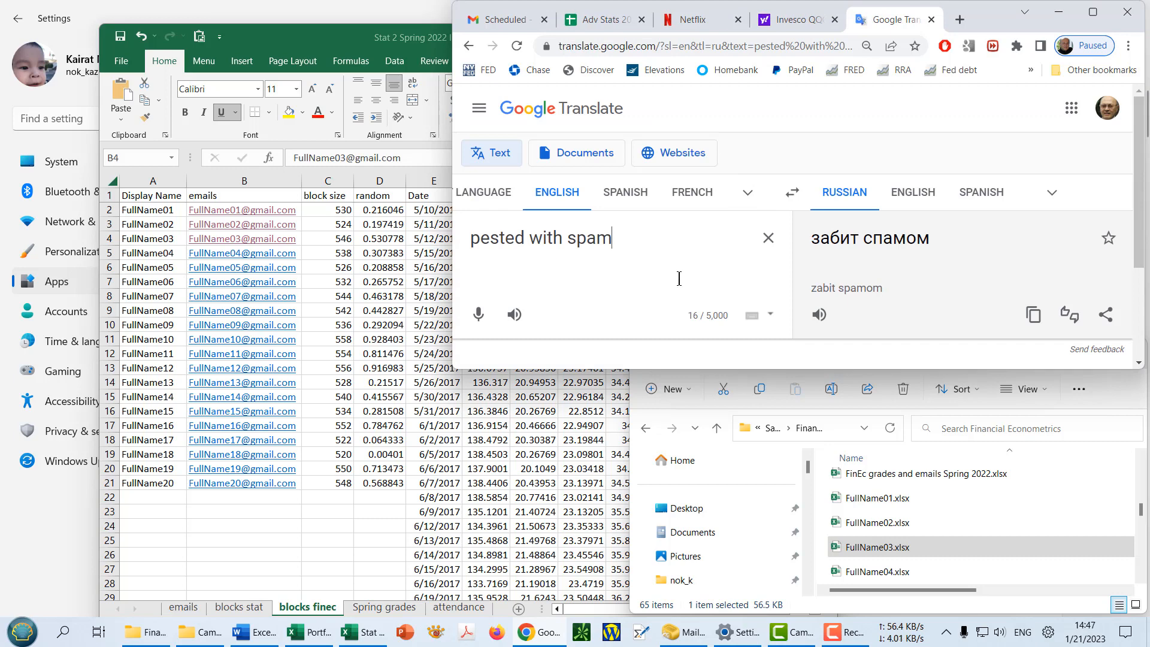
# Check the messages in Gmail's Scheduled folder, enlarging the browser window to show the whole list.
pyautogui.click(505, 20)
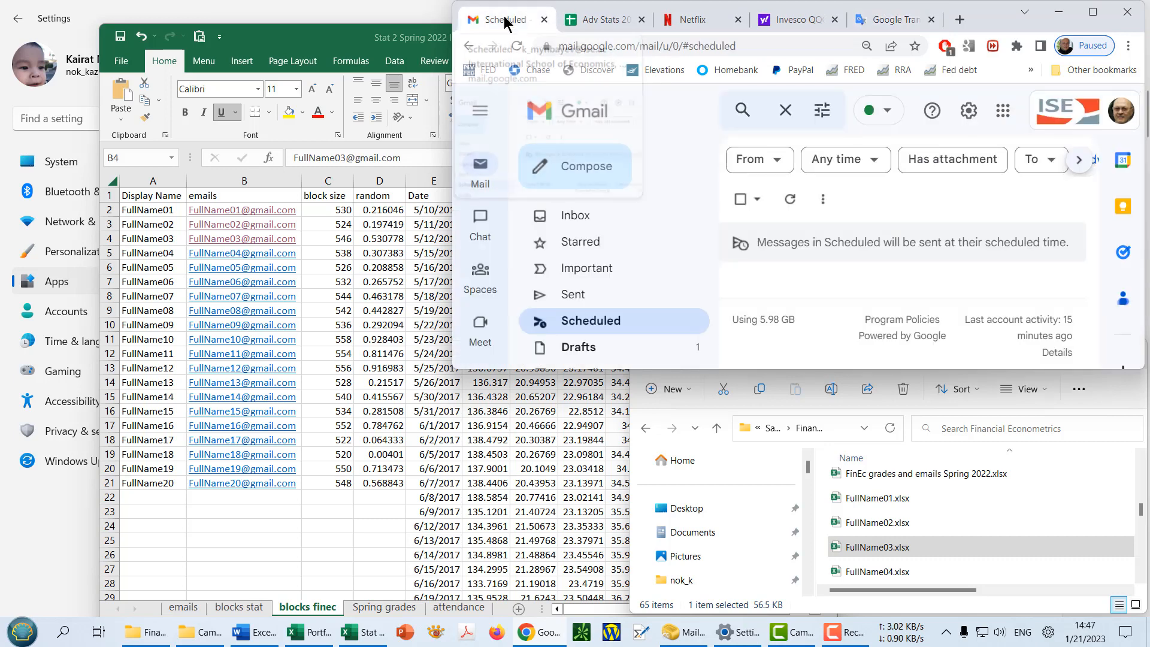
pyautogui.click(583, 324)
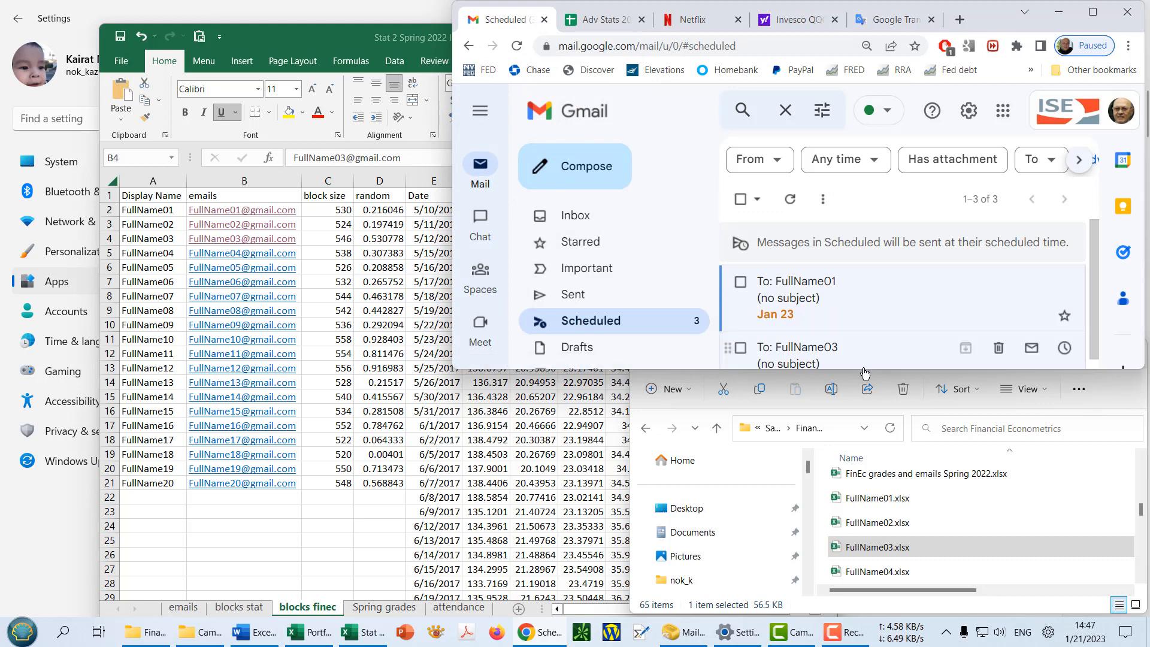
pyautogui.moveTo(861, 369); pyautogui.dragTo(856, 499)
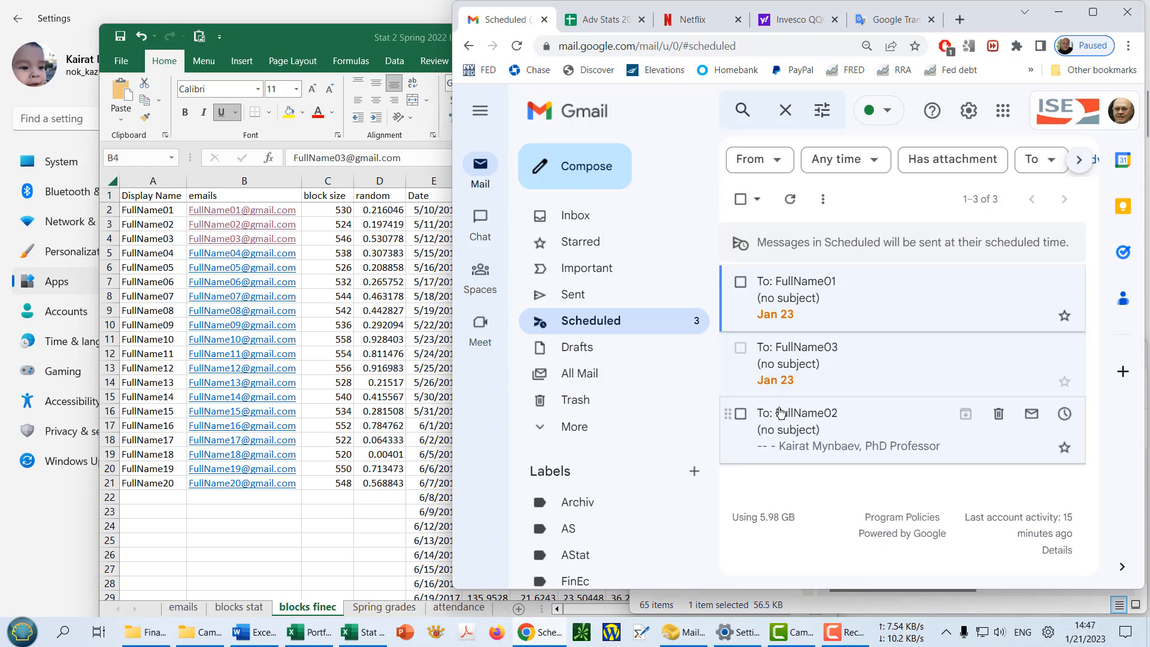
pyautogui.moveTo(780, 413)
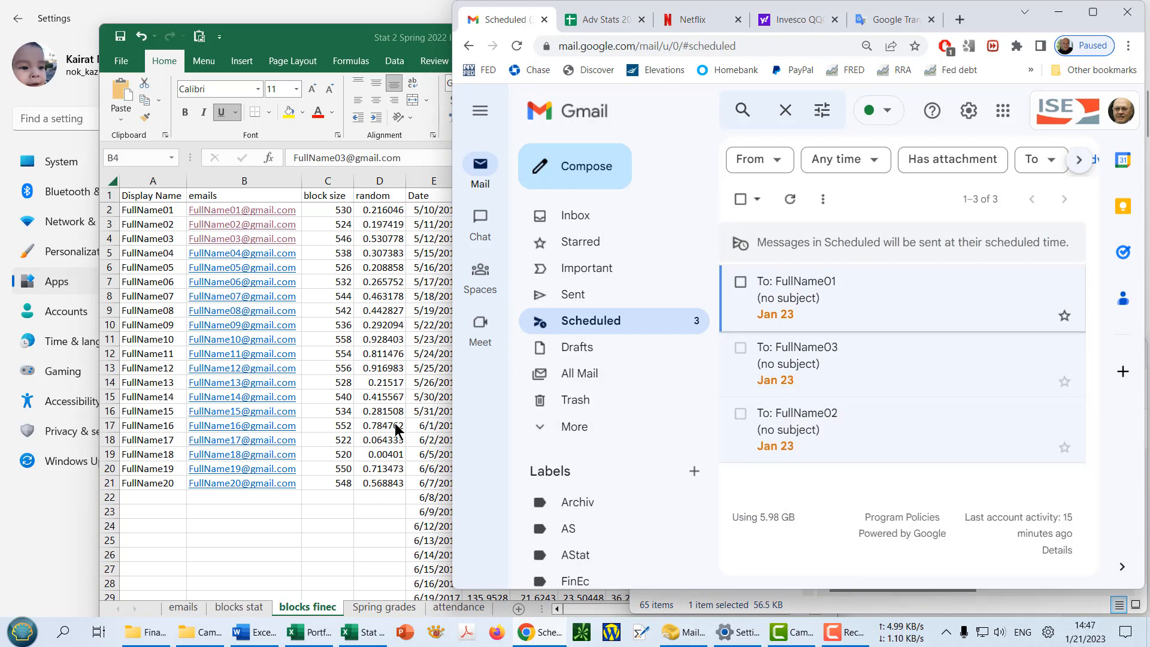